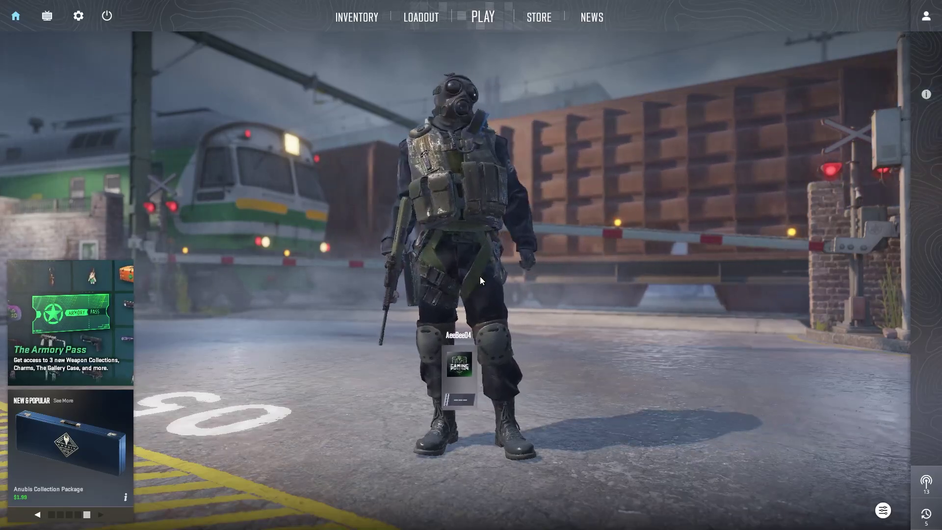
Step: In the game settings, set the buffering to smooth over packet loss / jitter to 2 ticks
left_click(78, 17)
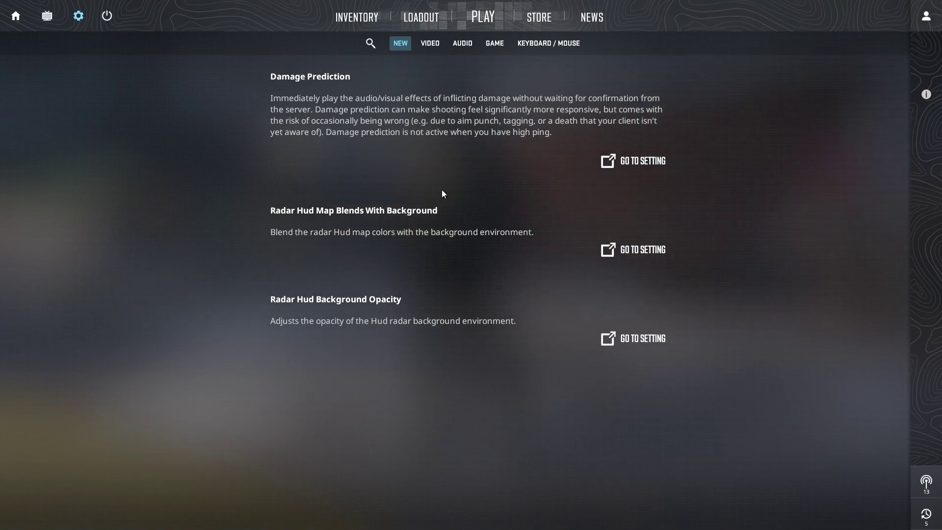
left_click(495, 45)
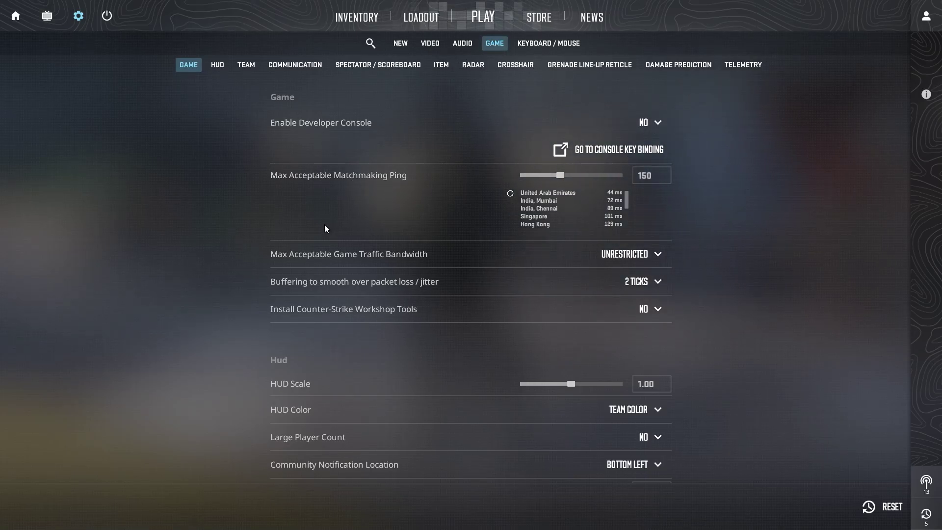
mouse_move(332, 290)
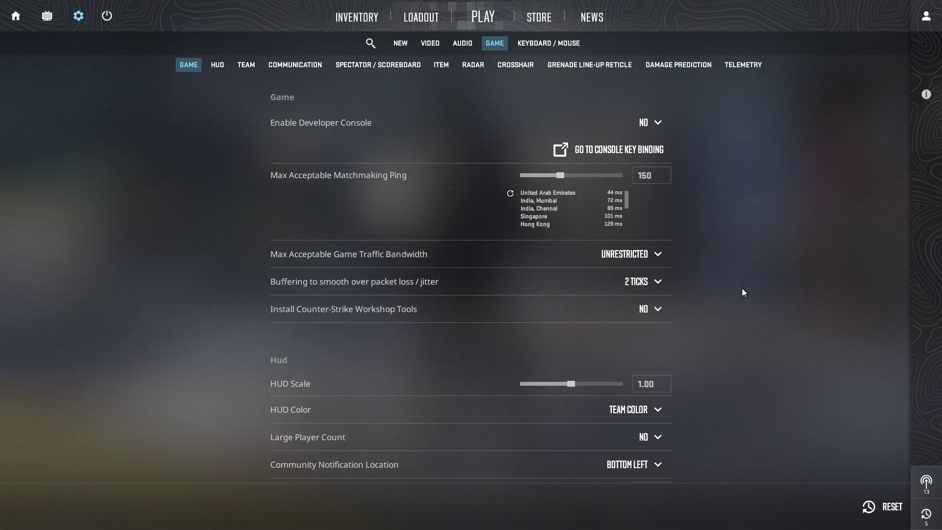
left_click(658, 287)
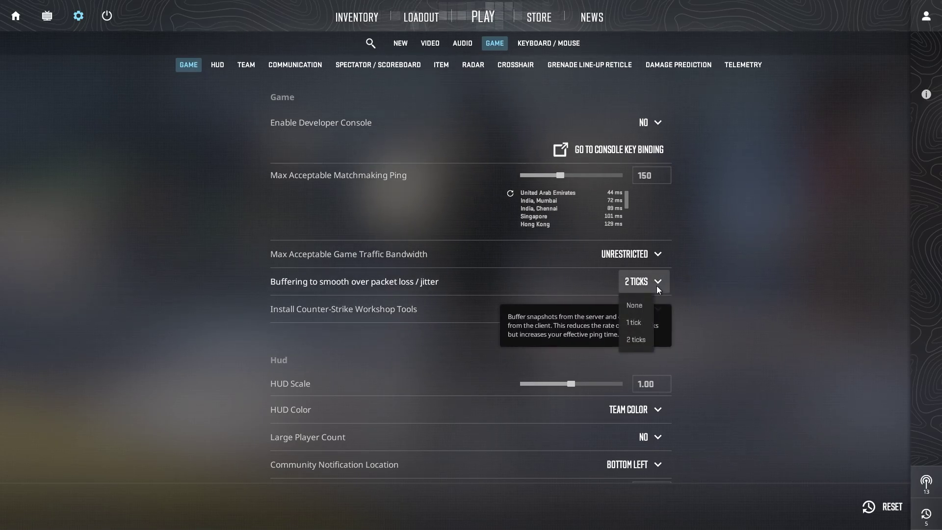
left_click(636, 341)
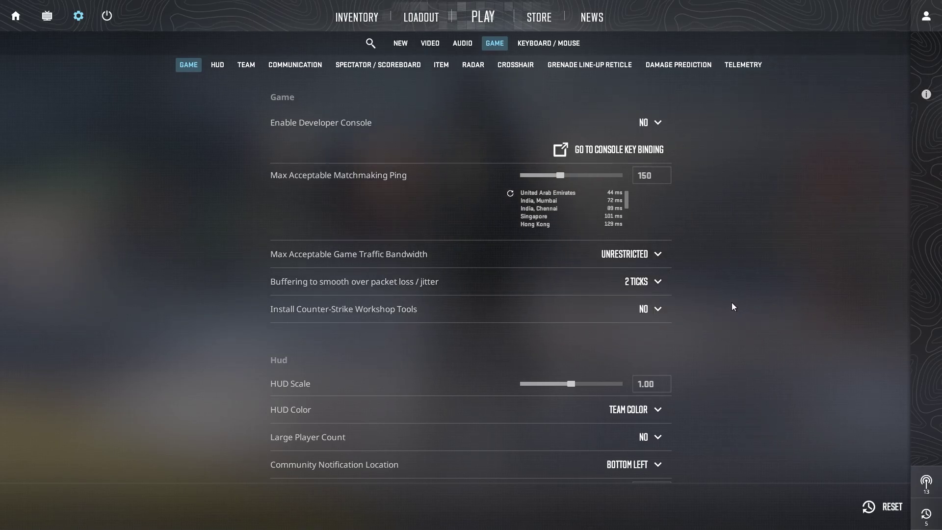
Step: Try the packet loss / jitter buffering at 1 tick
left_click(658, 288)
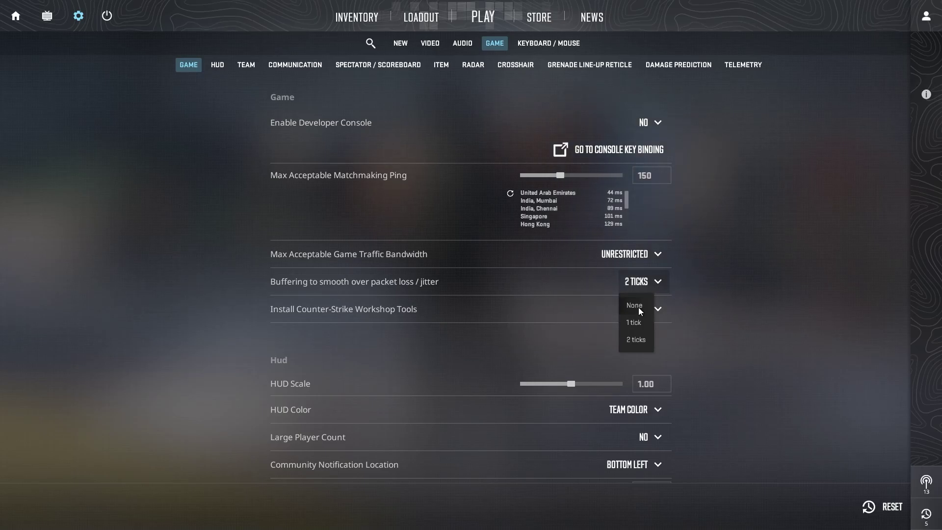
left_click(633, 323)
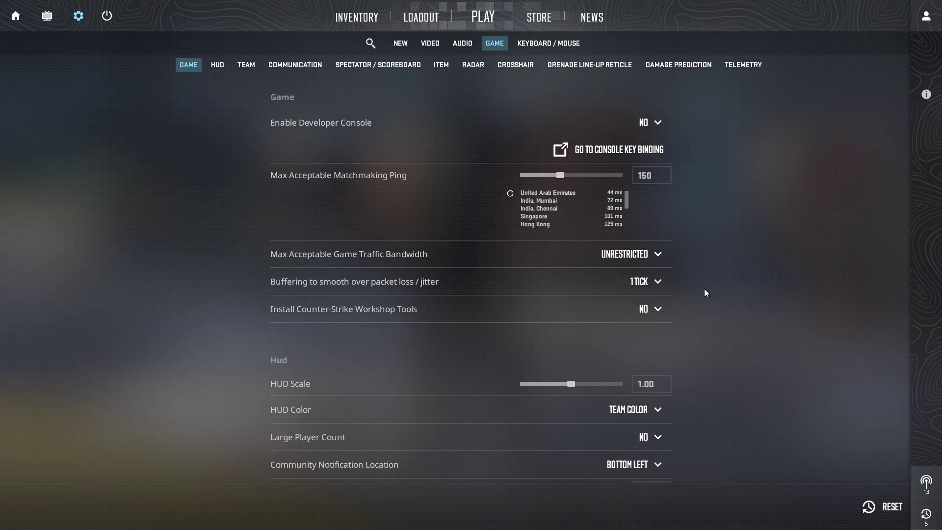
Step: Set the packet loss / jitter buffering back to 2 ticks and return to the game's home screen
left_click(657, 280)
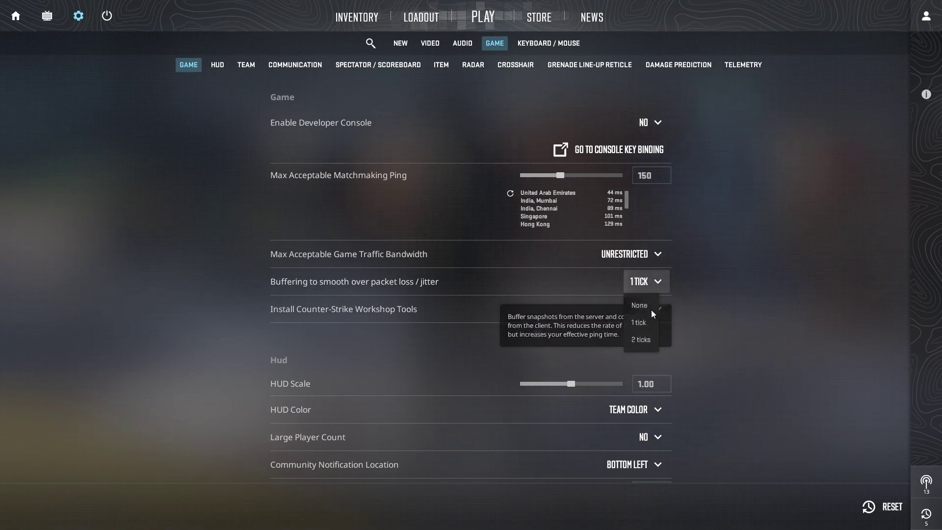
left_click(639, 339)
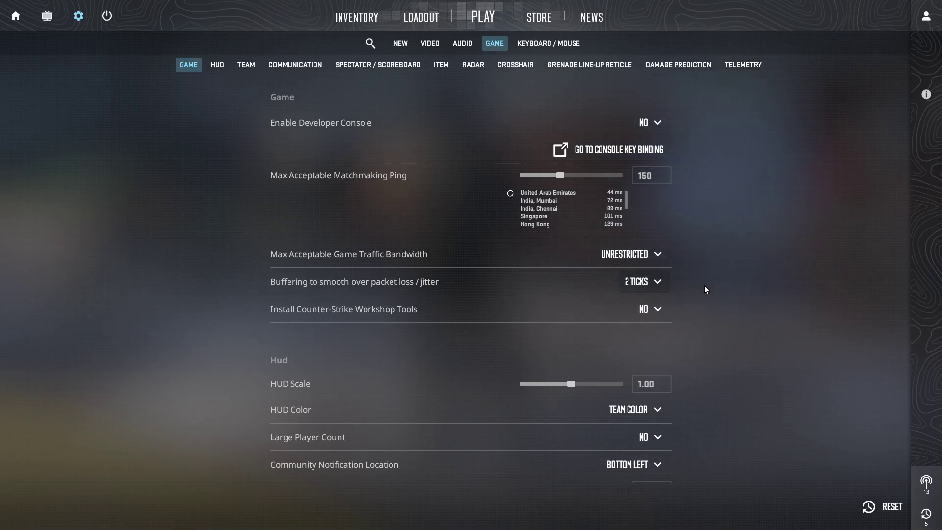
left_click(15, 16)
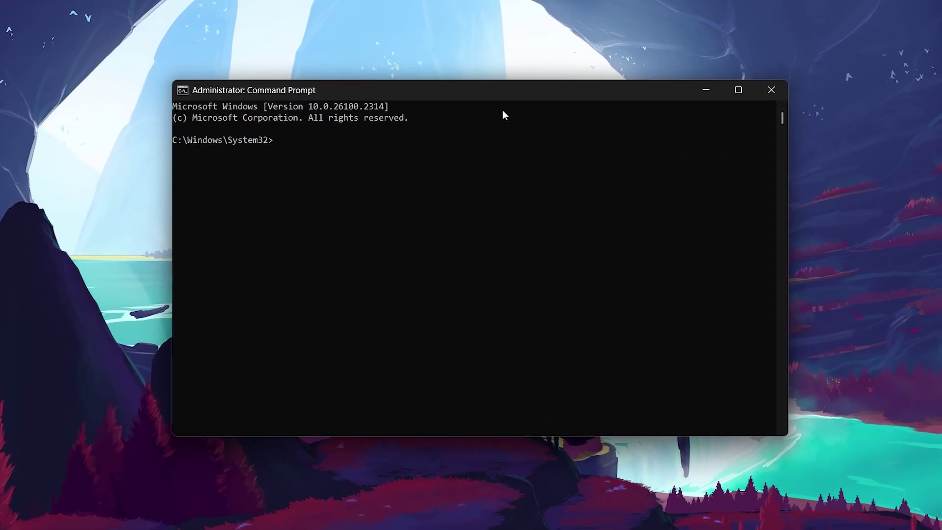
Step: In an administrator Command Prompt, flush the DNS resolver cache with ipconfig /flushdns
type("ipconf")
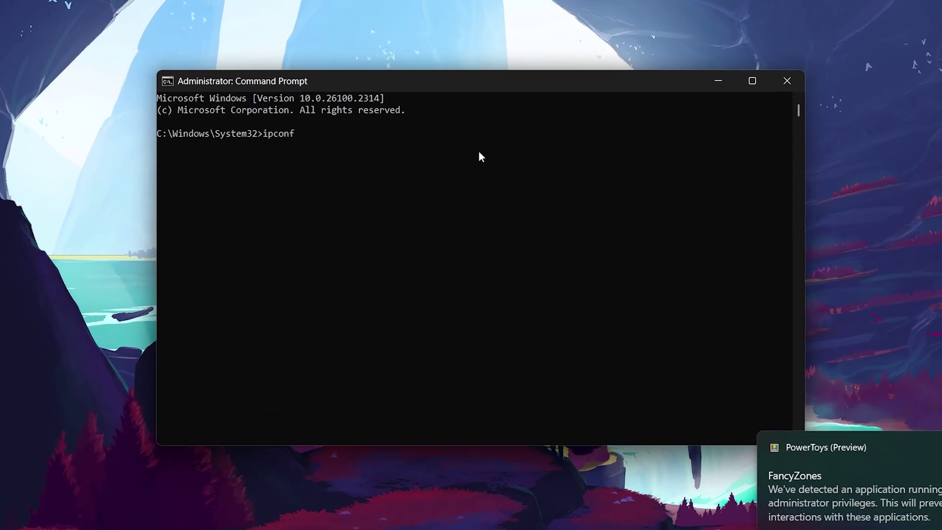
type("ig /flushdns")
key("Return")
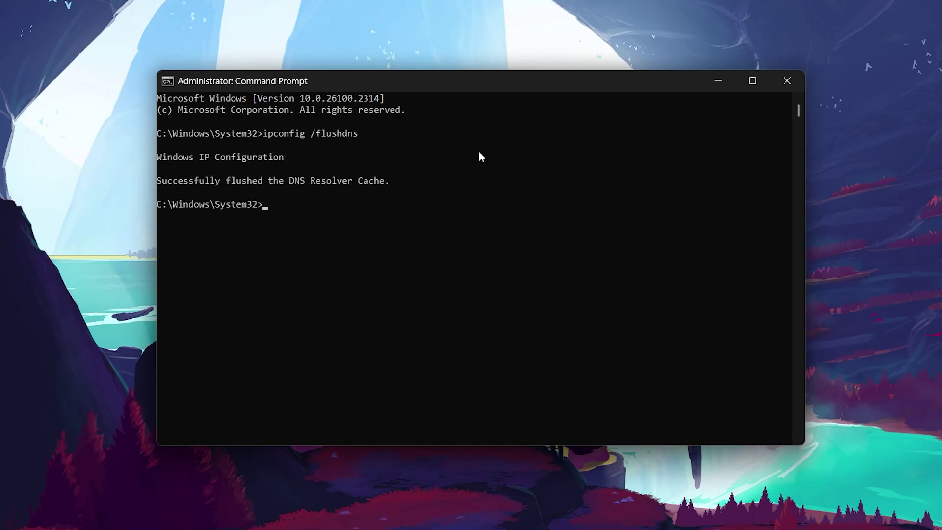
left_click_drag(157, 182, 373, 185)
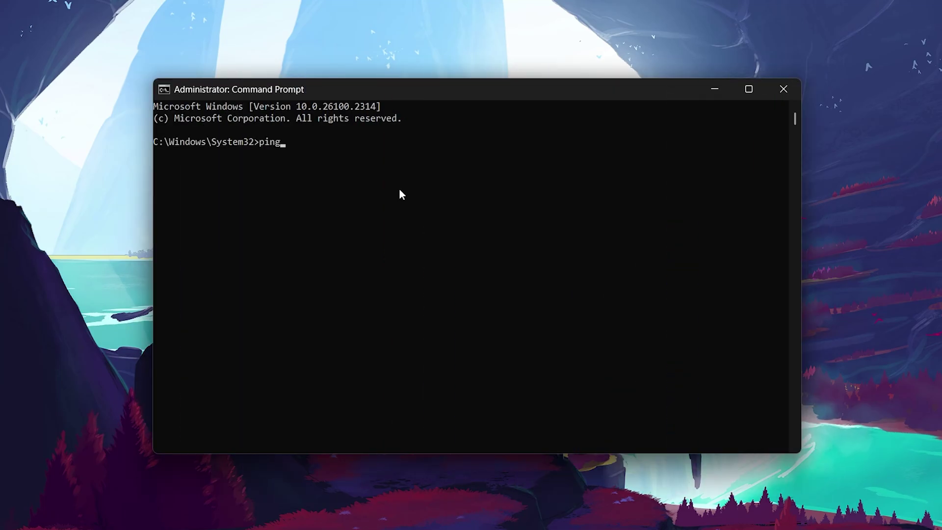
Step: Test the connection for packet loss by running ping google.com, and examine the replies and statistics
type("google.com")
key("Return")
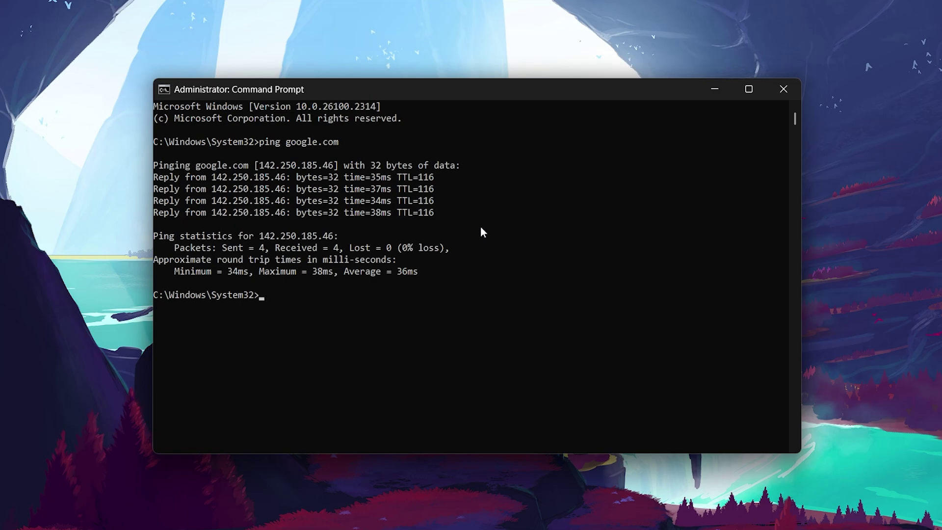
left_click_drag(154, 166, 433, 267)
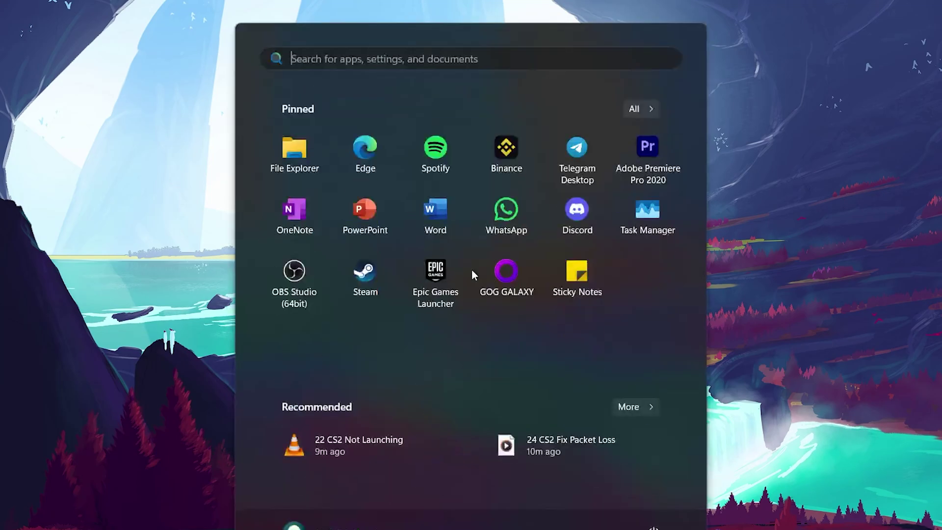
Step: Open the active WiFi connection's properties from the Network and Sharing Center in Control Panel
type("control panel")
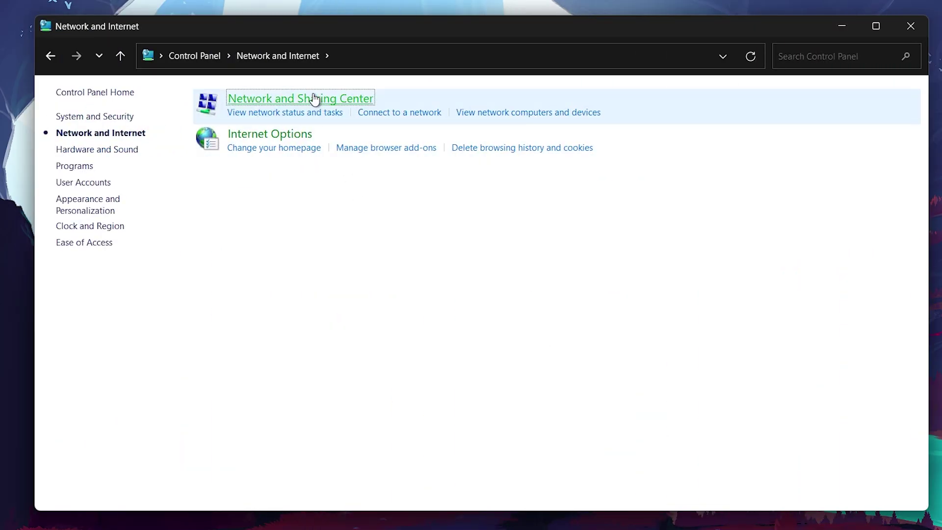
left_click(314, 98)
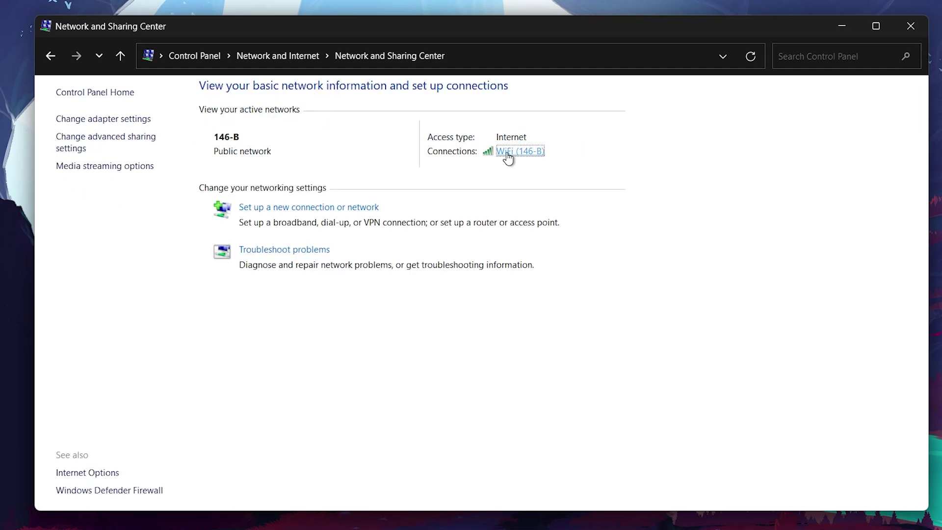
left_click(508, 152)
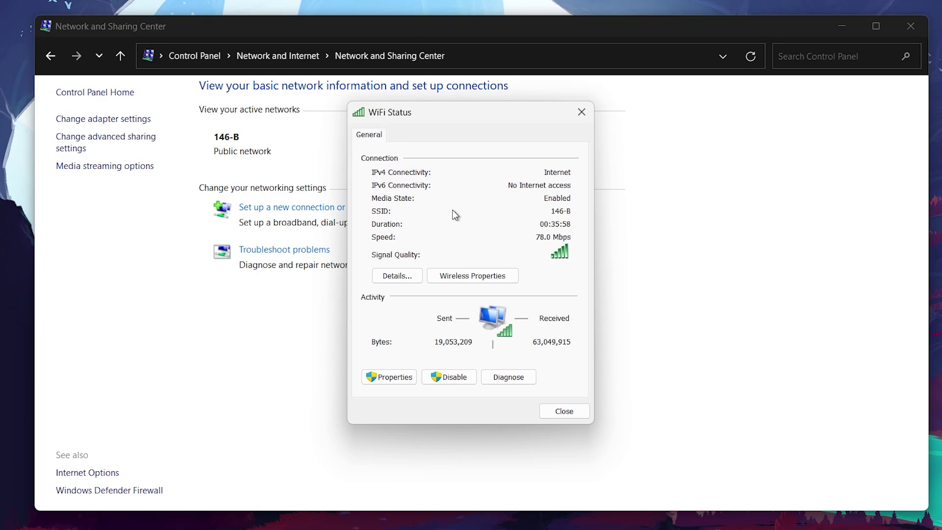
left_click(402, 378)
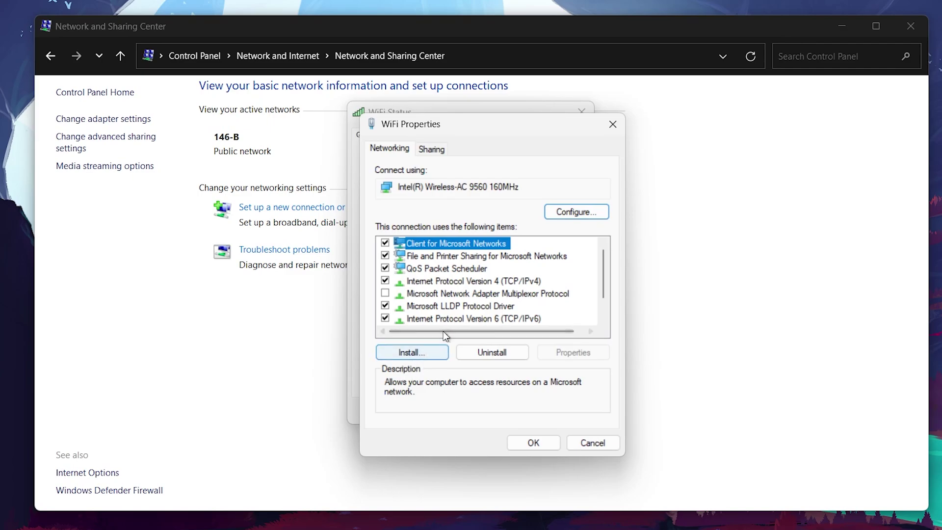
Step: Set the Internet Protocol Version 4 DNS servers to 8.8.8.8 preferred and 8.8.4.4 alternate, with settings validated upon exit
left_click(441, 283)
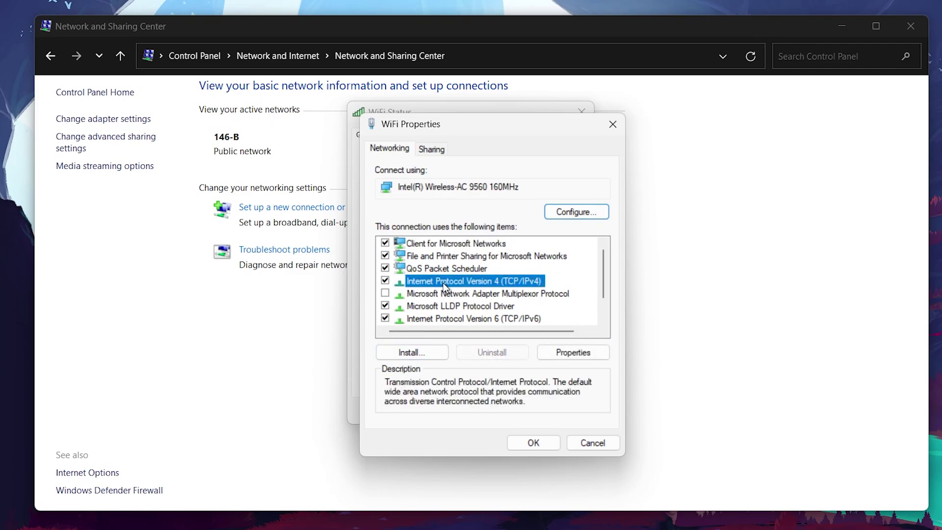
left_click(562, 353)
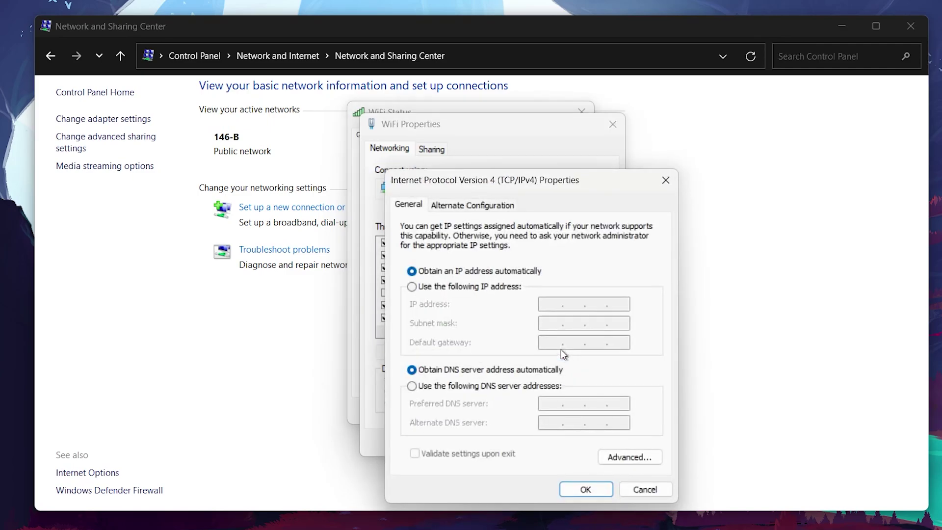
left_click_drag(505, 141, 491, 111)
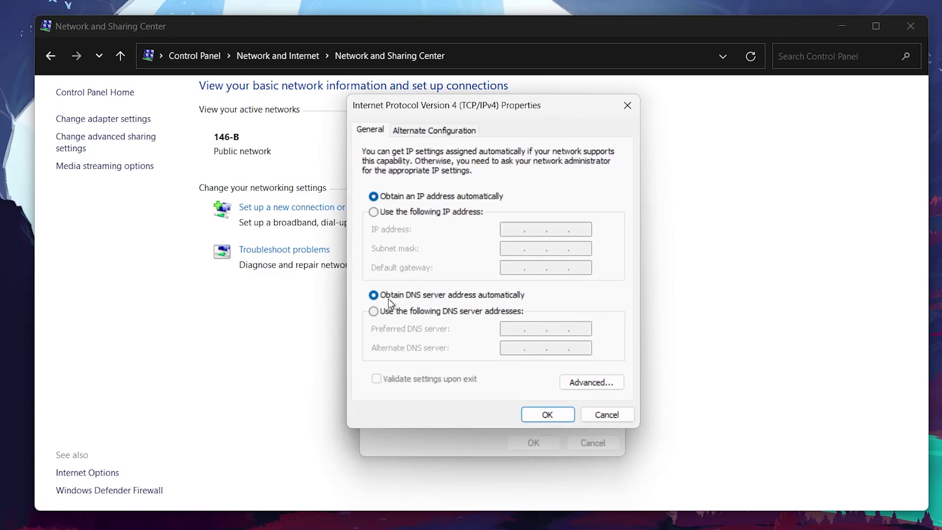
left_click(374, 311)
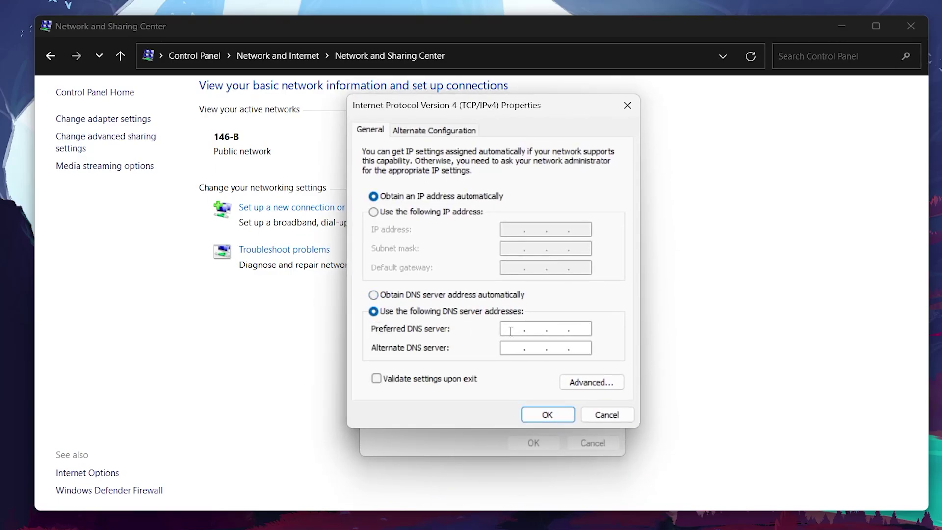
left_click(556, 330)
type("8.8.8.8")
left_click(513, 348)
type("8")
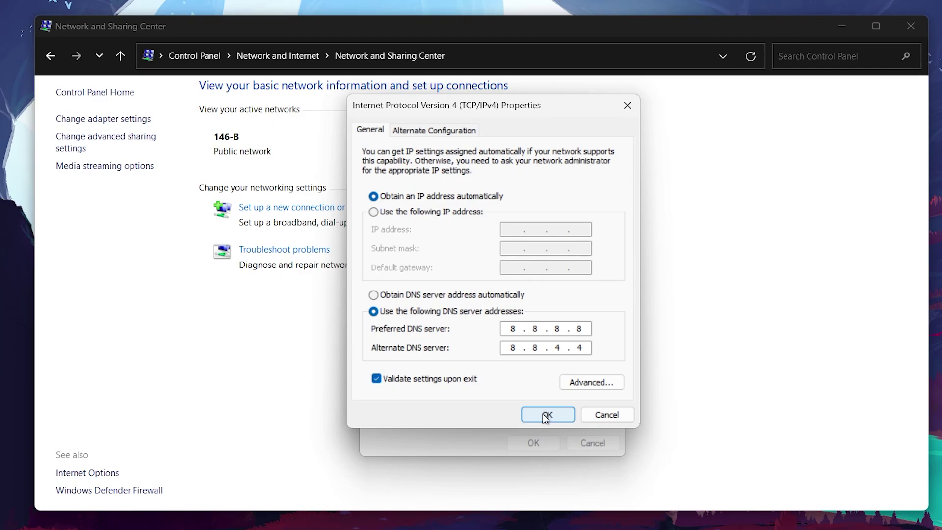
left_click(628, 105)
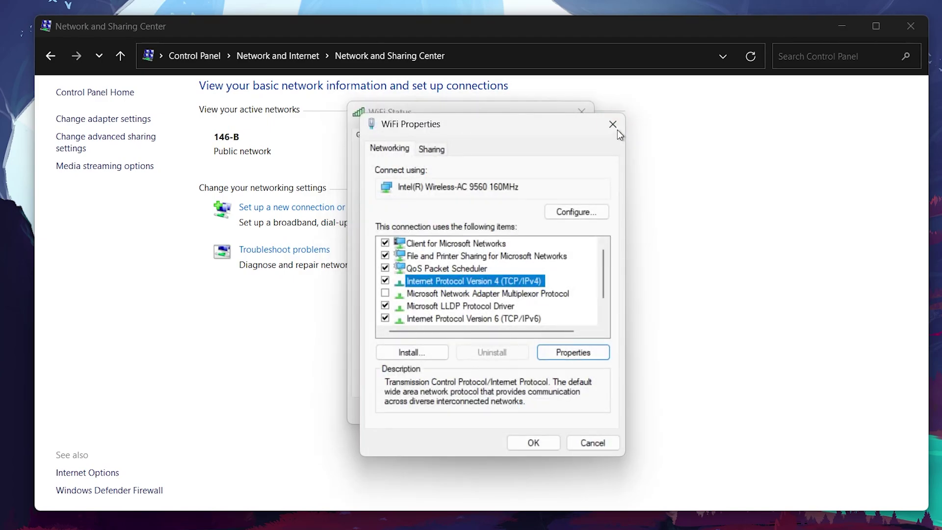
Step: Close the WiFi properties and status dialogs and switch back to Counter-Strike 2
left_click(613, 125)
left_click(585, 120)
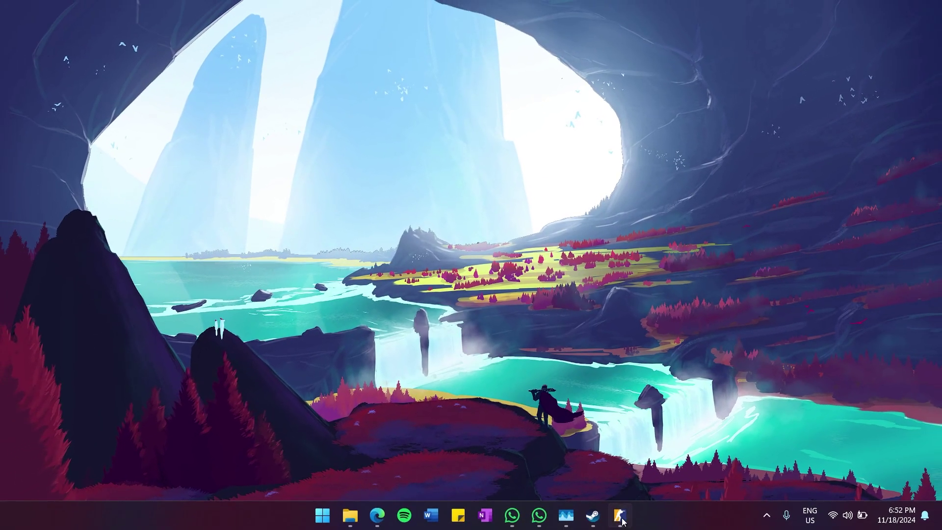
left_click(621, 518)
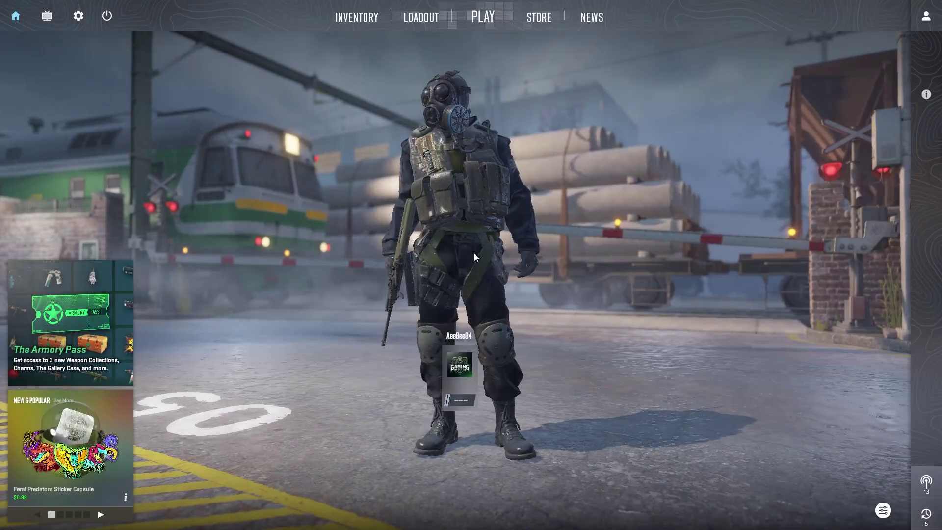